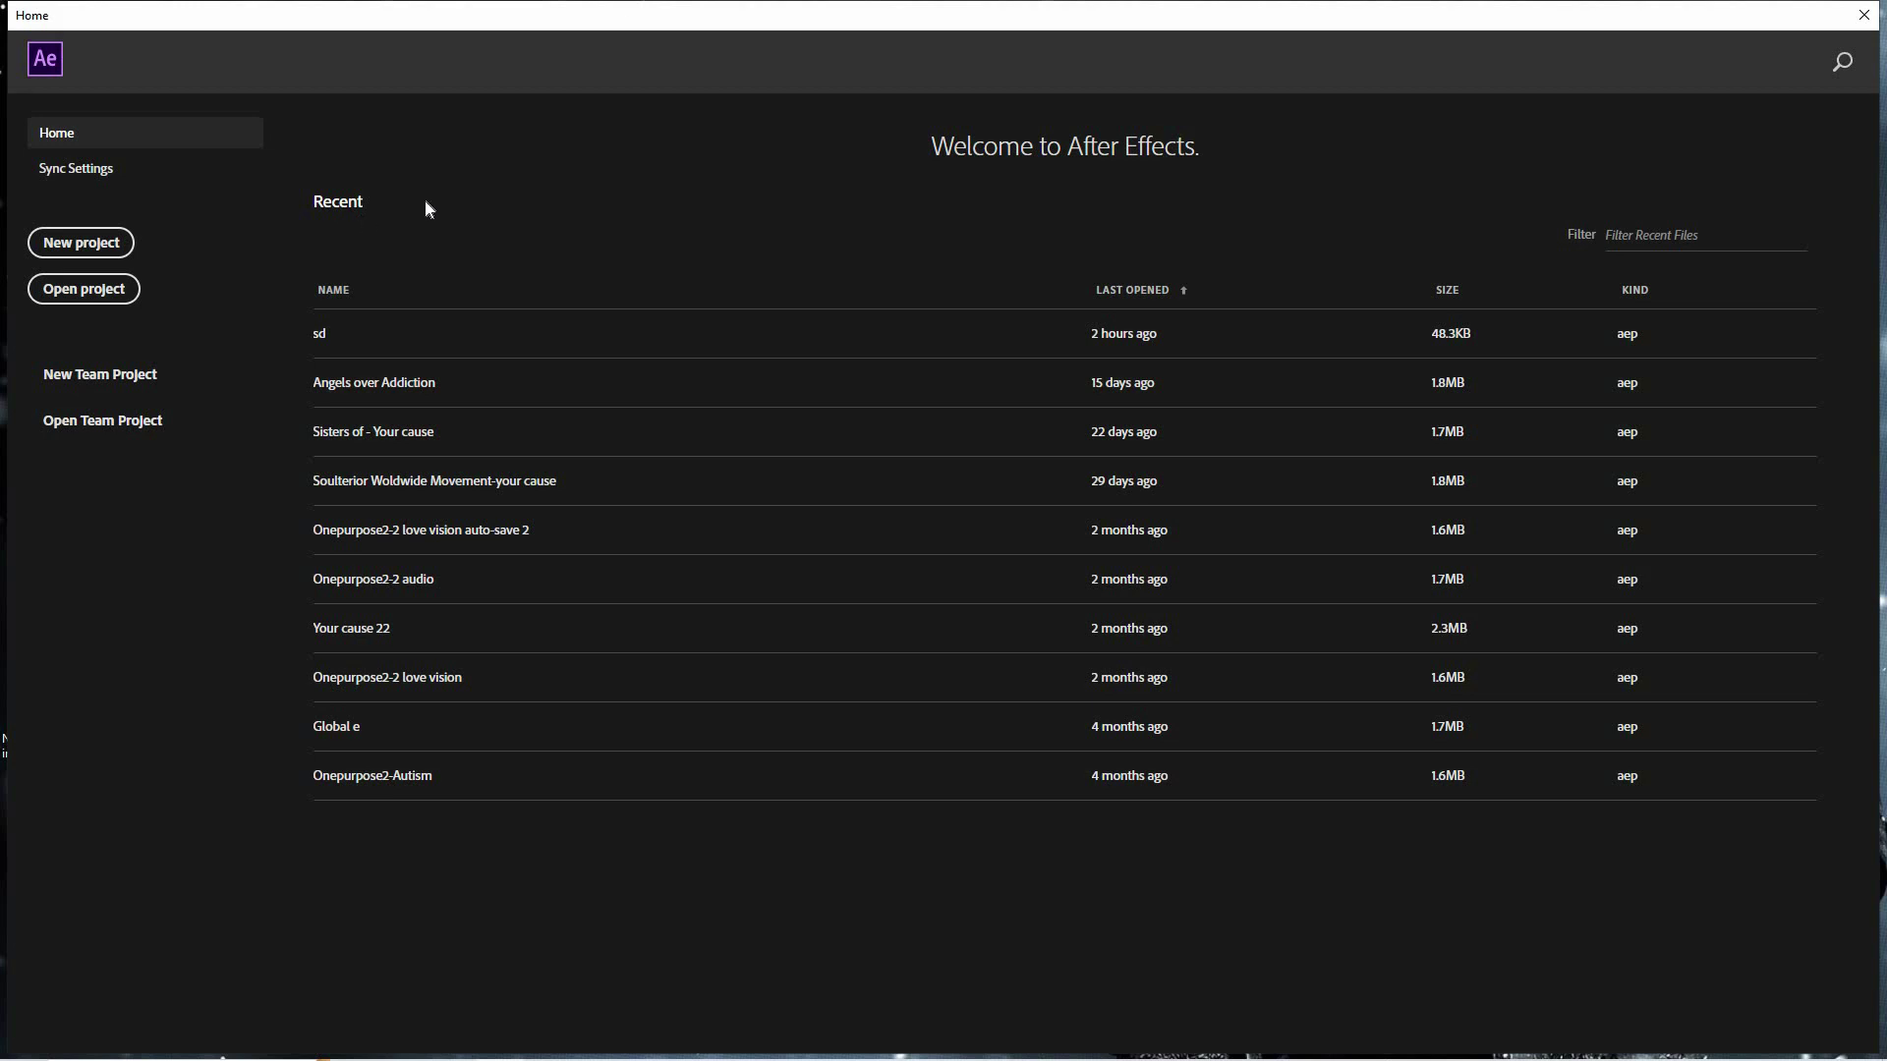
Start a new blank project and bring up the File menu's import options
click(81, 241)
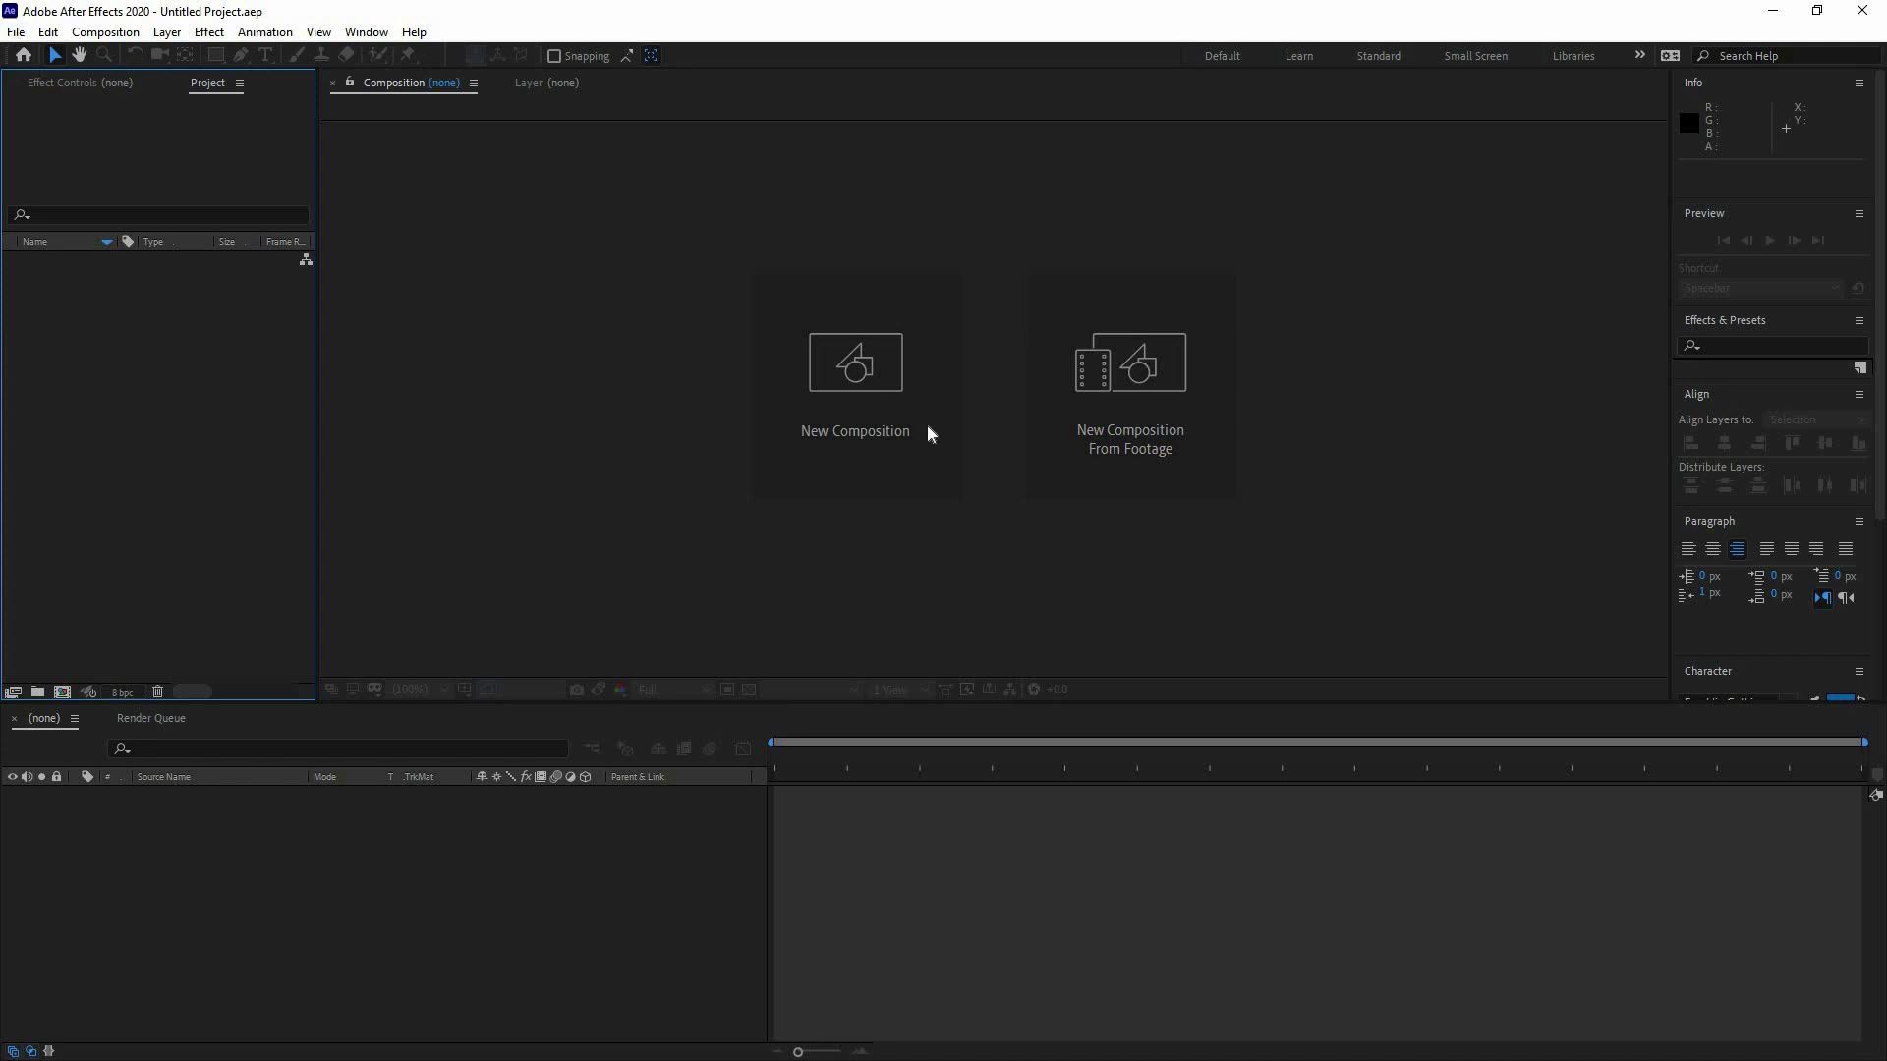
click(15, 31)
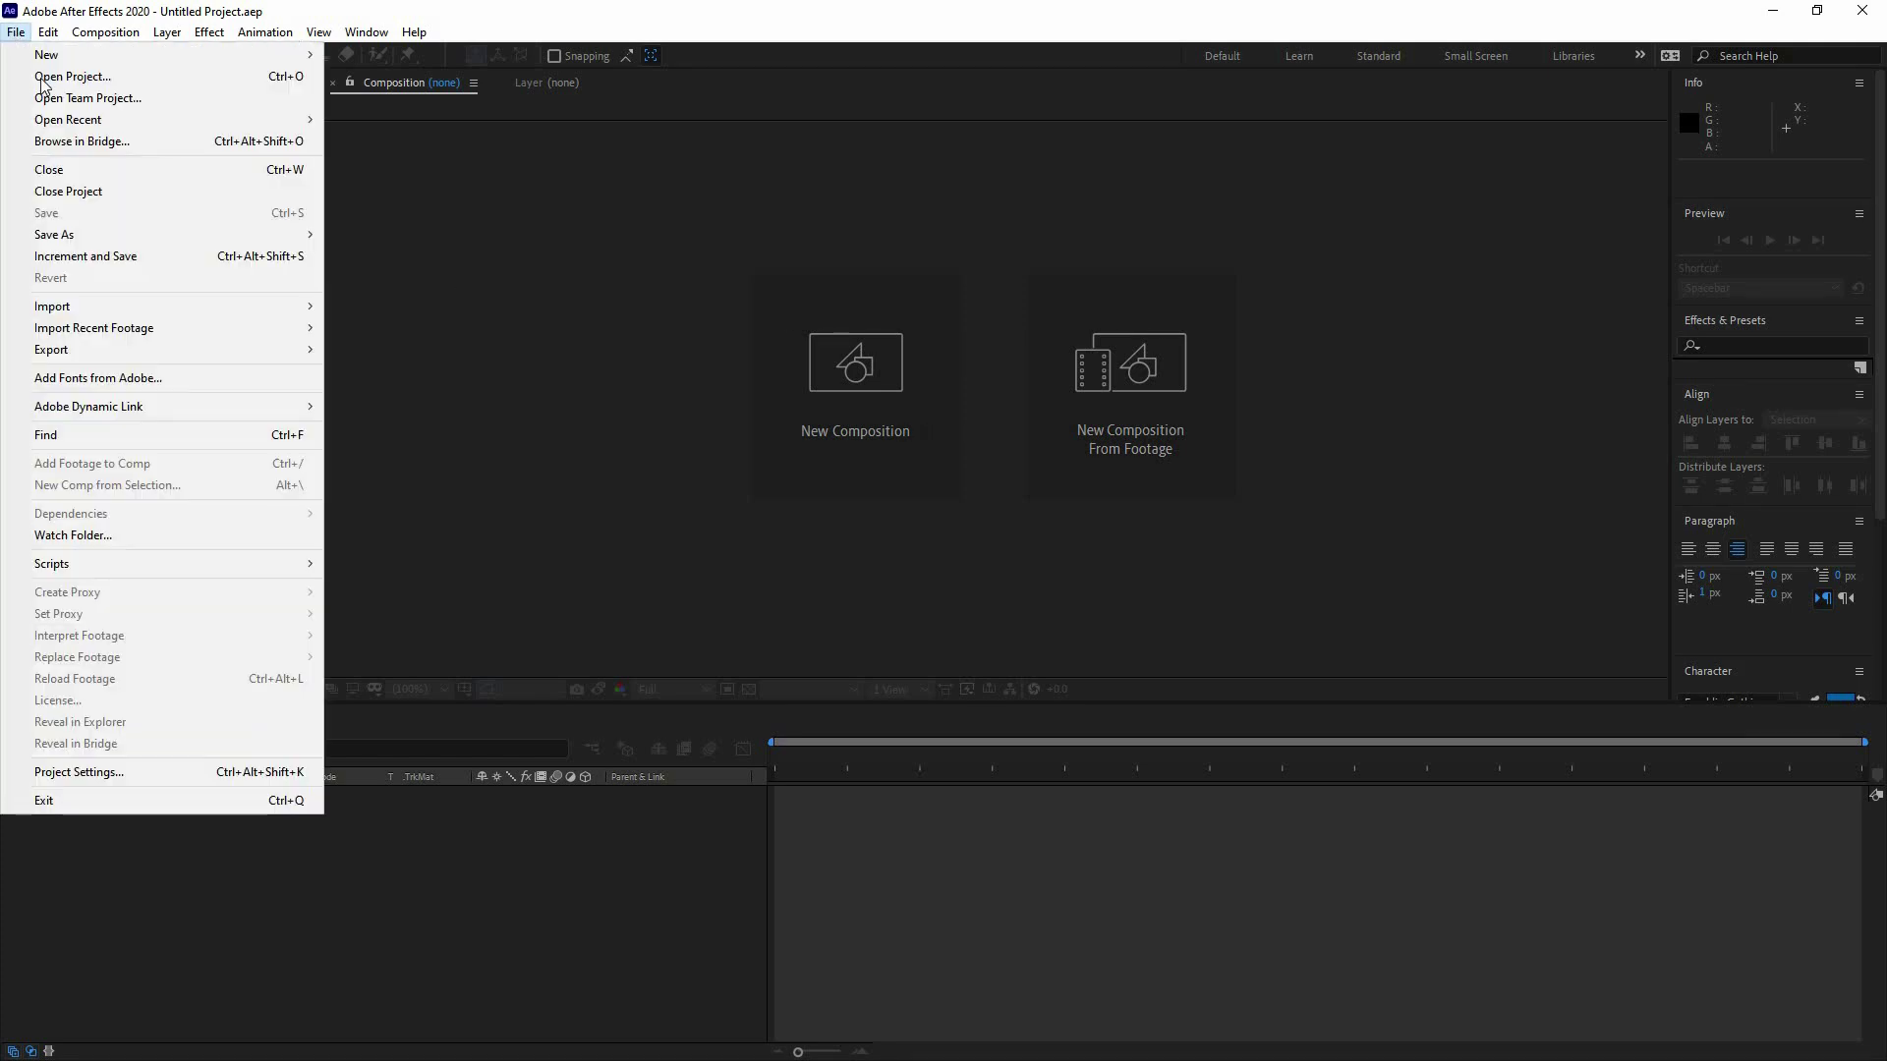
mouse_move(54, 305)
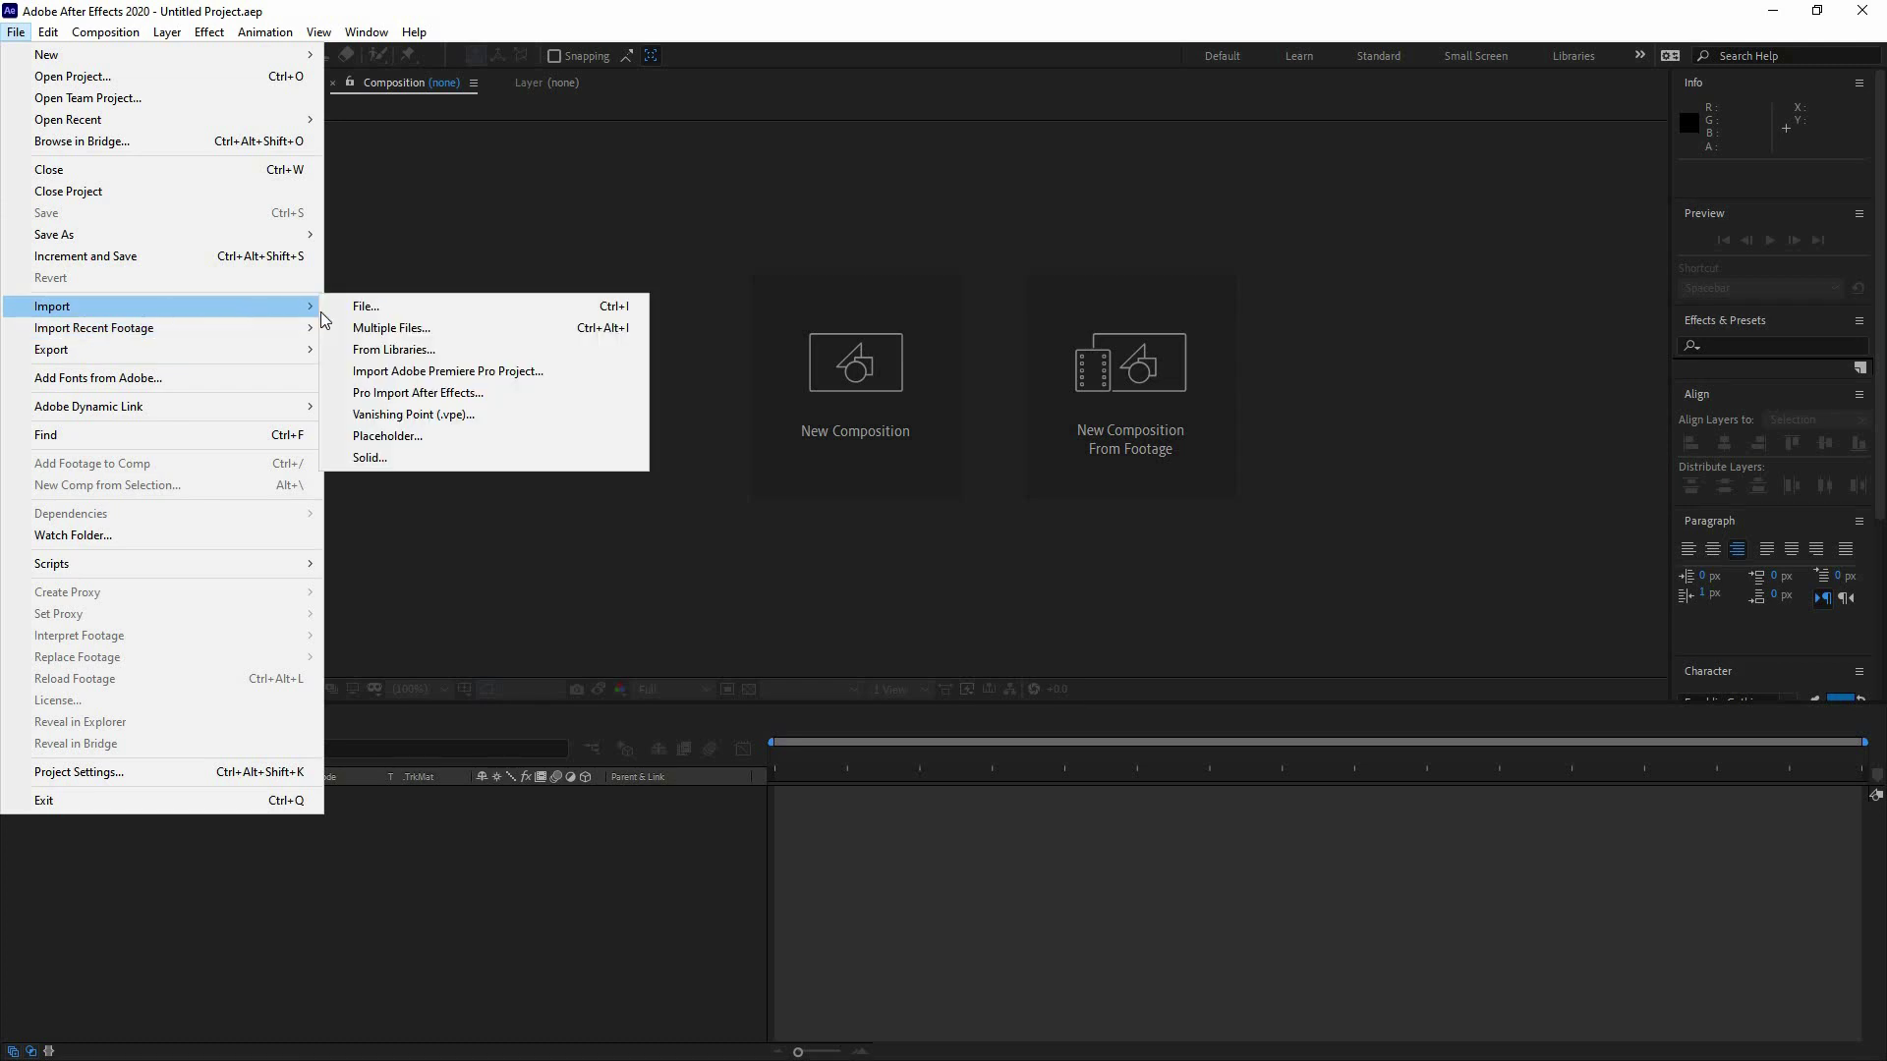
click(372, 312)
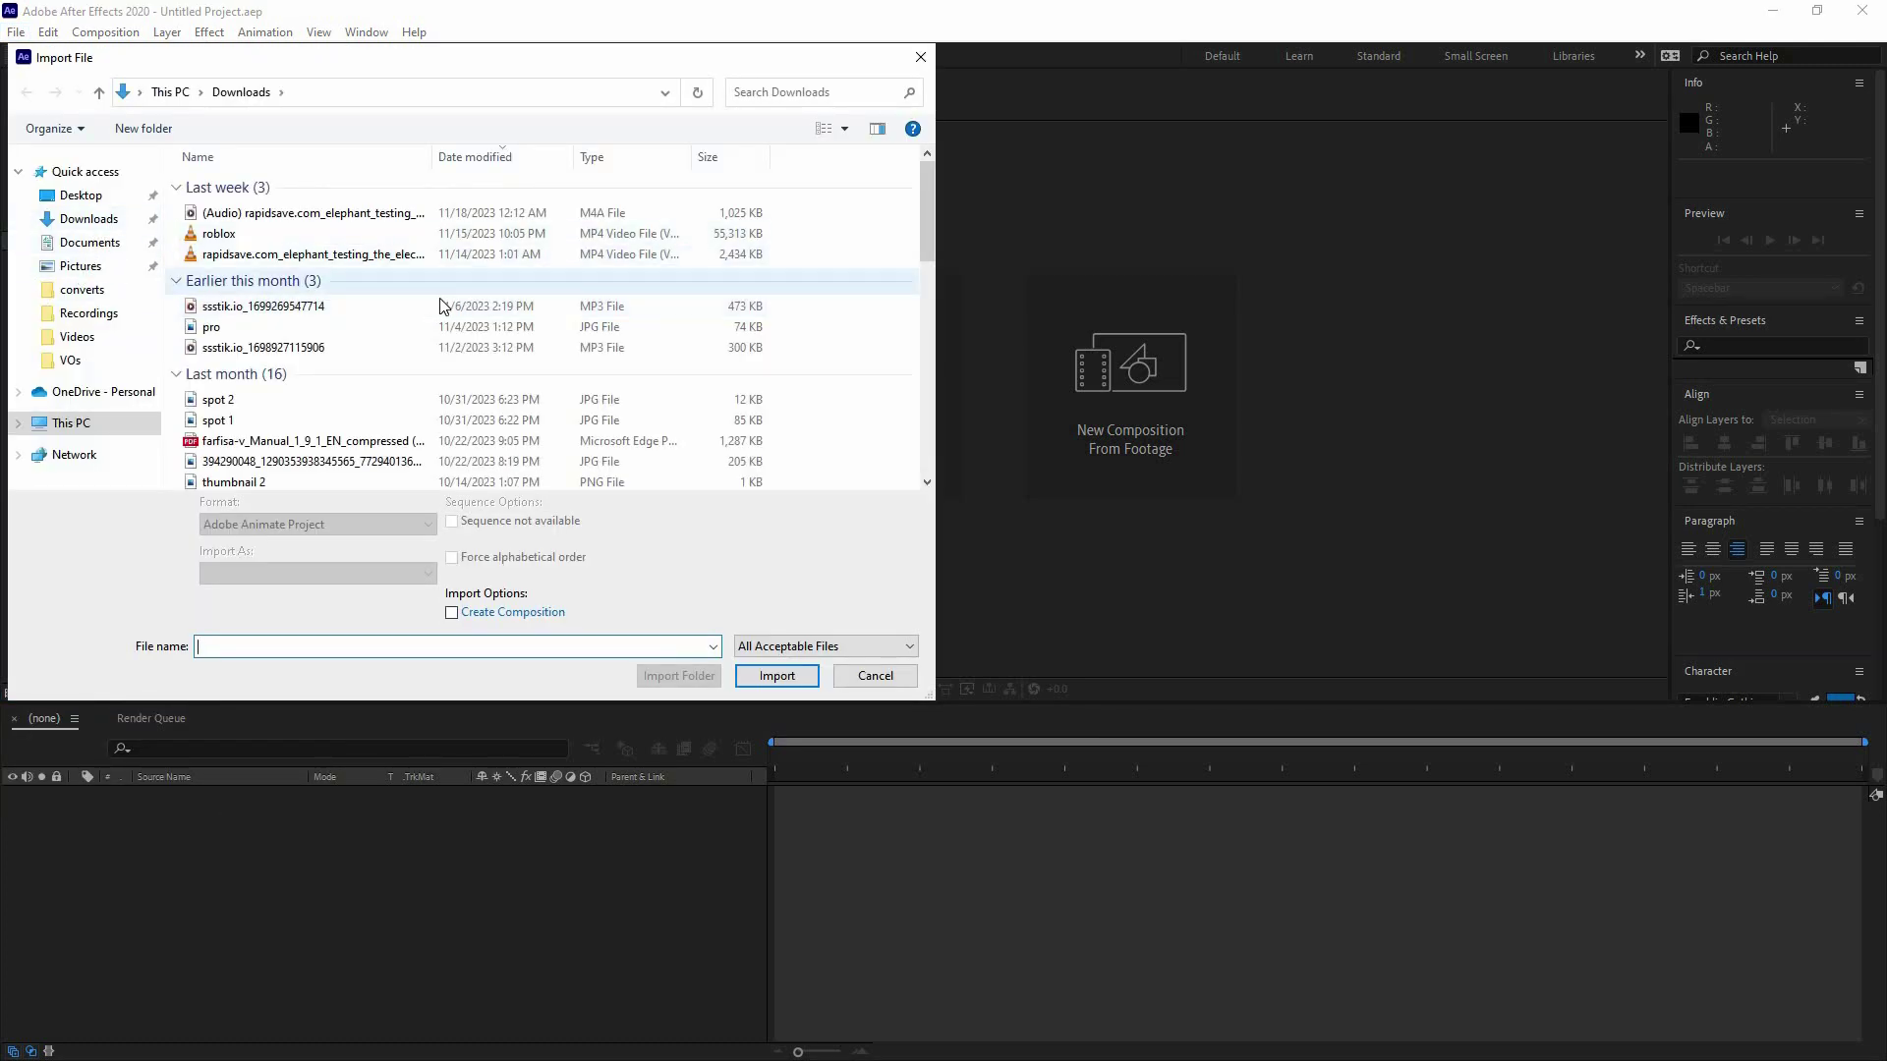
click(273, 351)
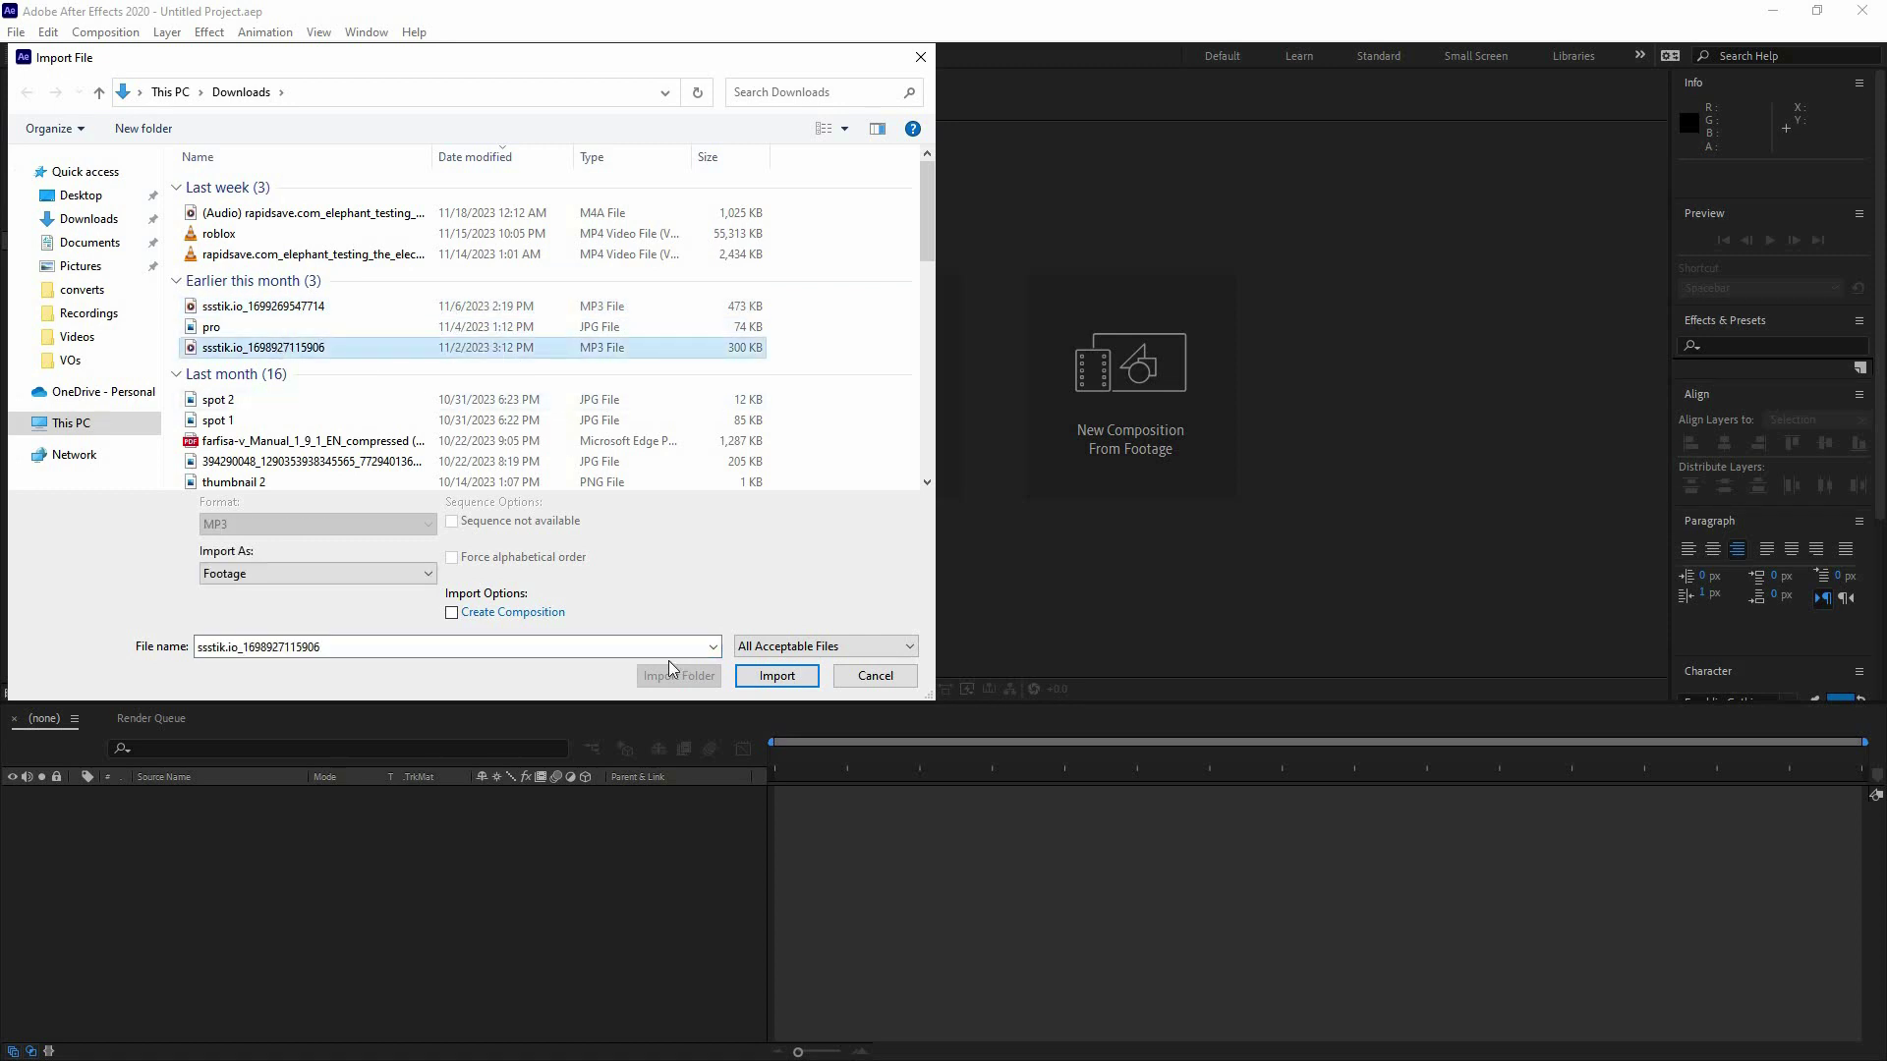
click(775, 675)
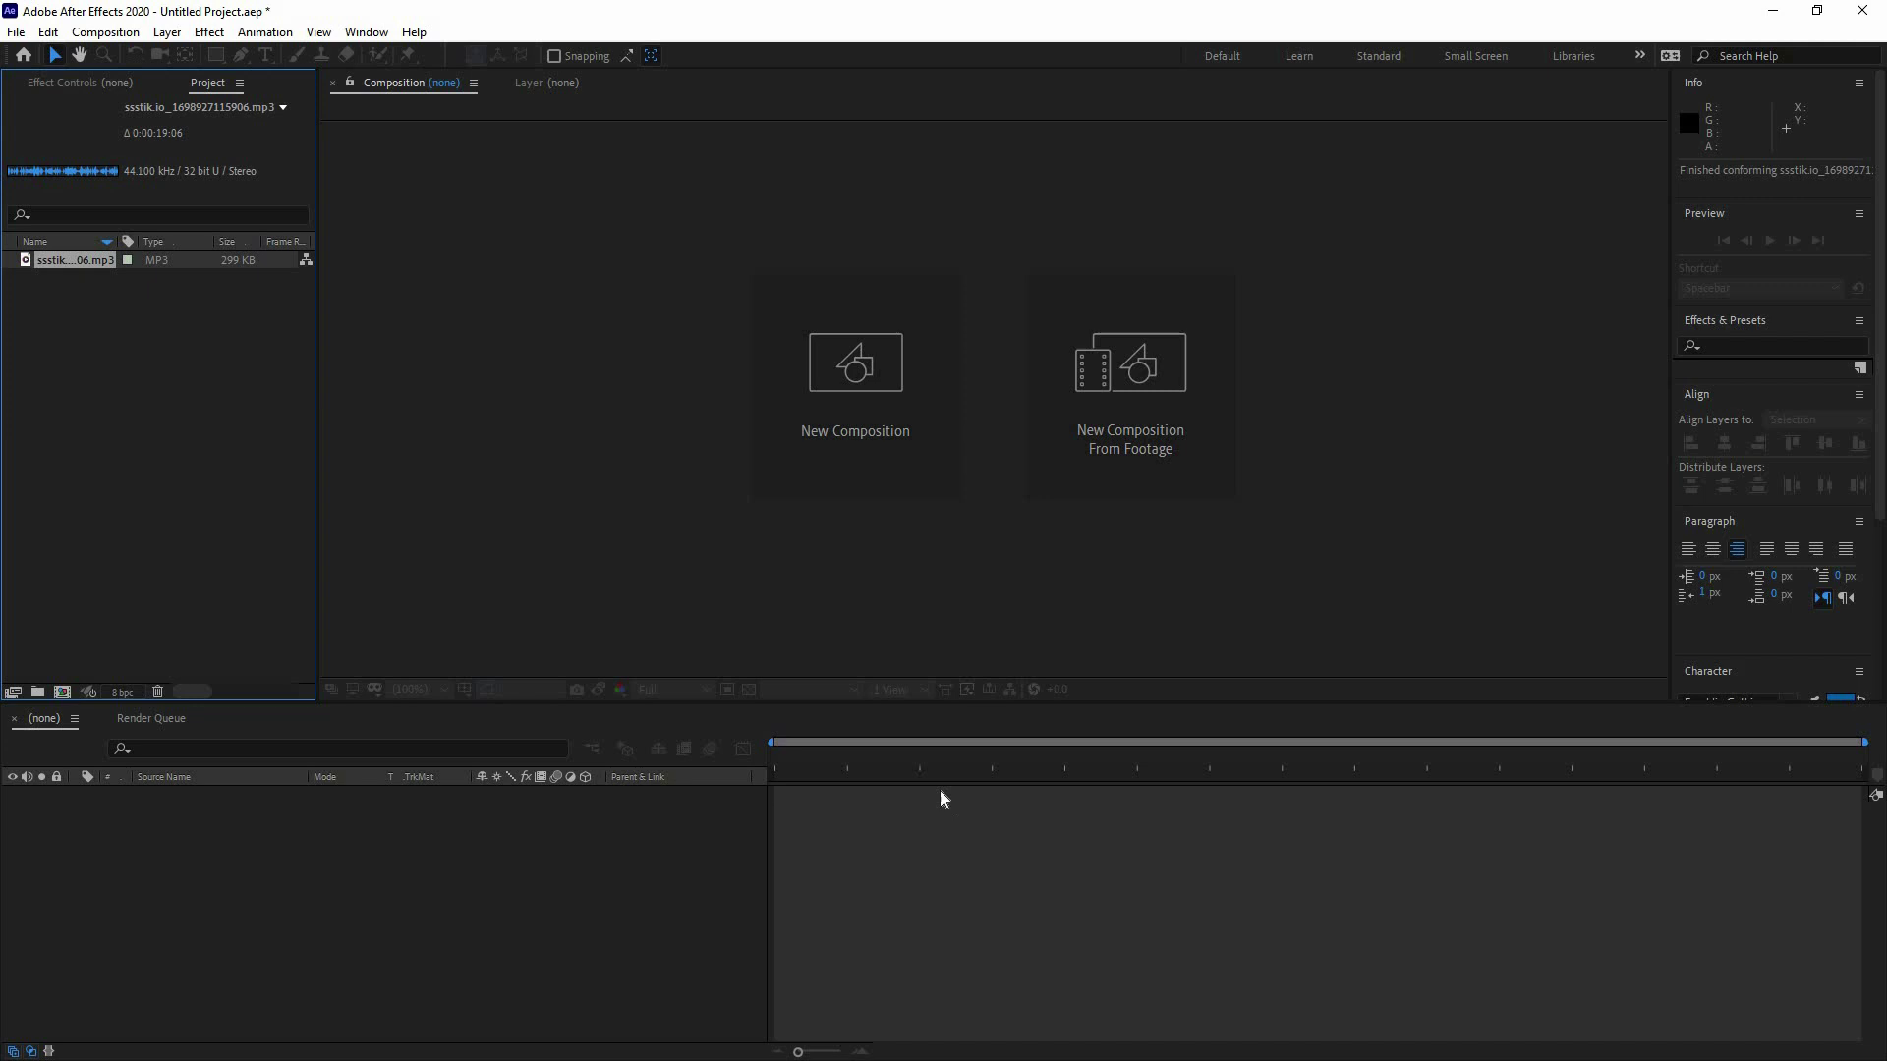
Build a composition named after the MP3, with the audio as its only layer
drag(74, 260, 296, 399)
drag(781, 762, 832, 862)
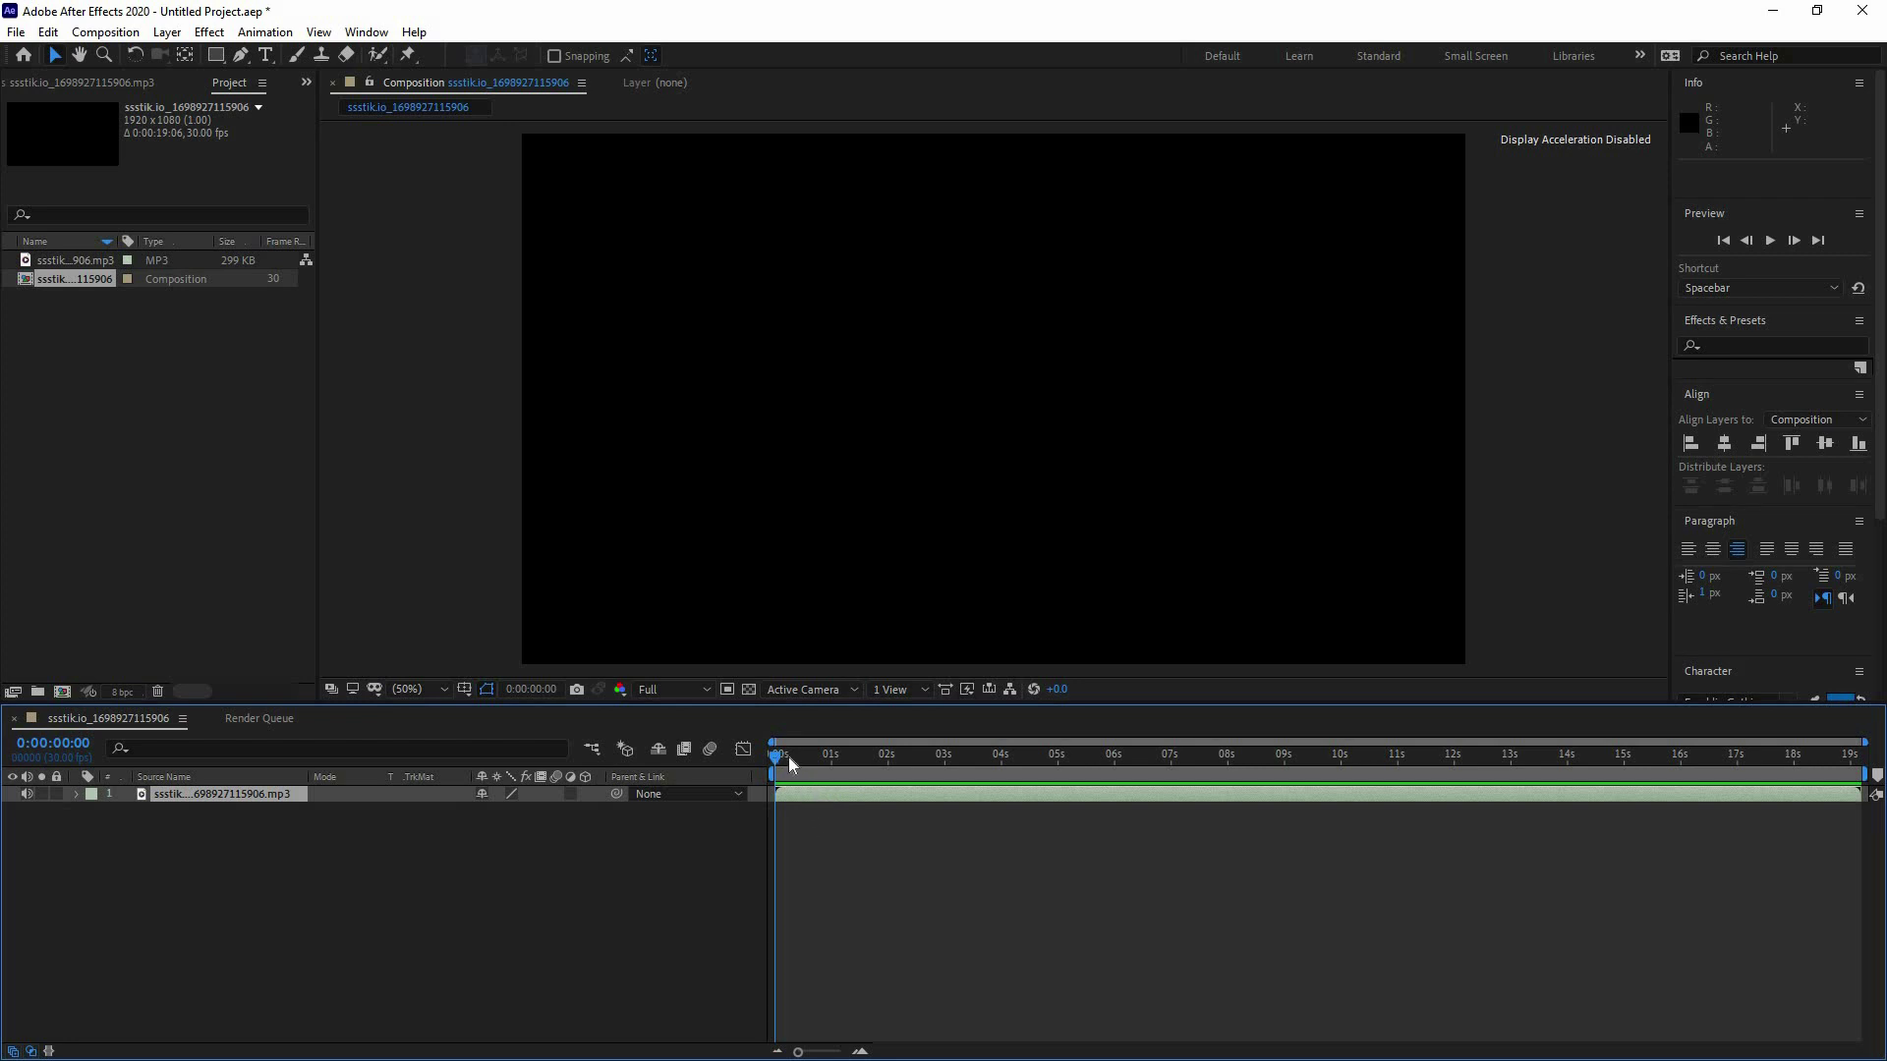
Split the audio layer at the playhead set to 0:00:02:01
drag(778, 756, 887, 768)
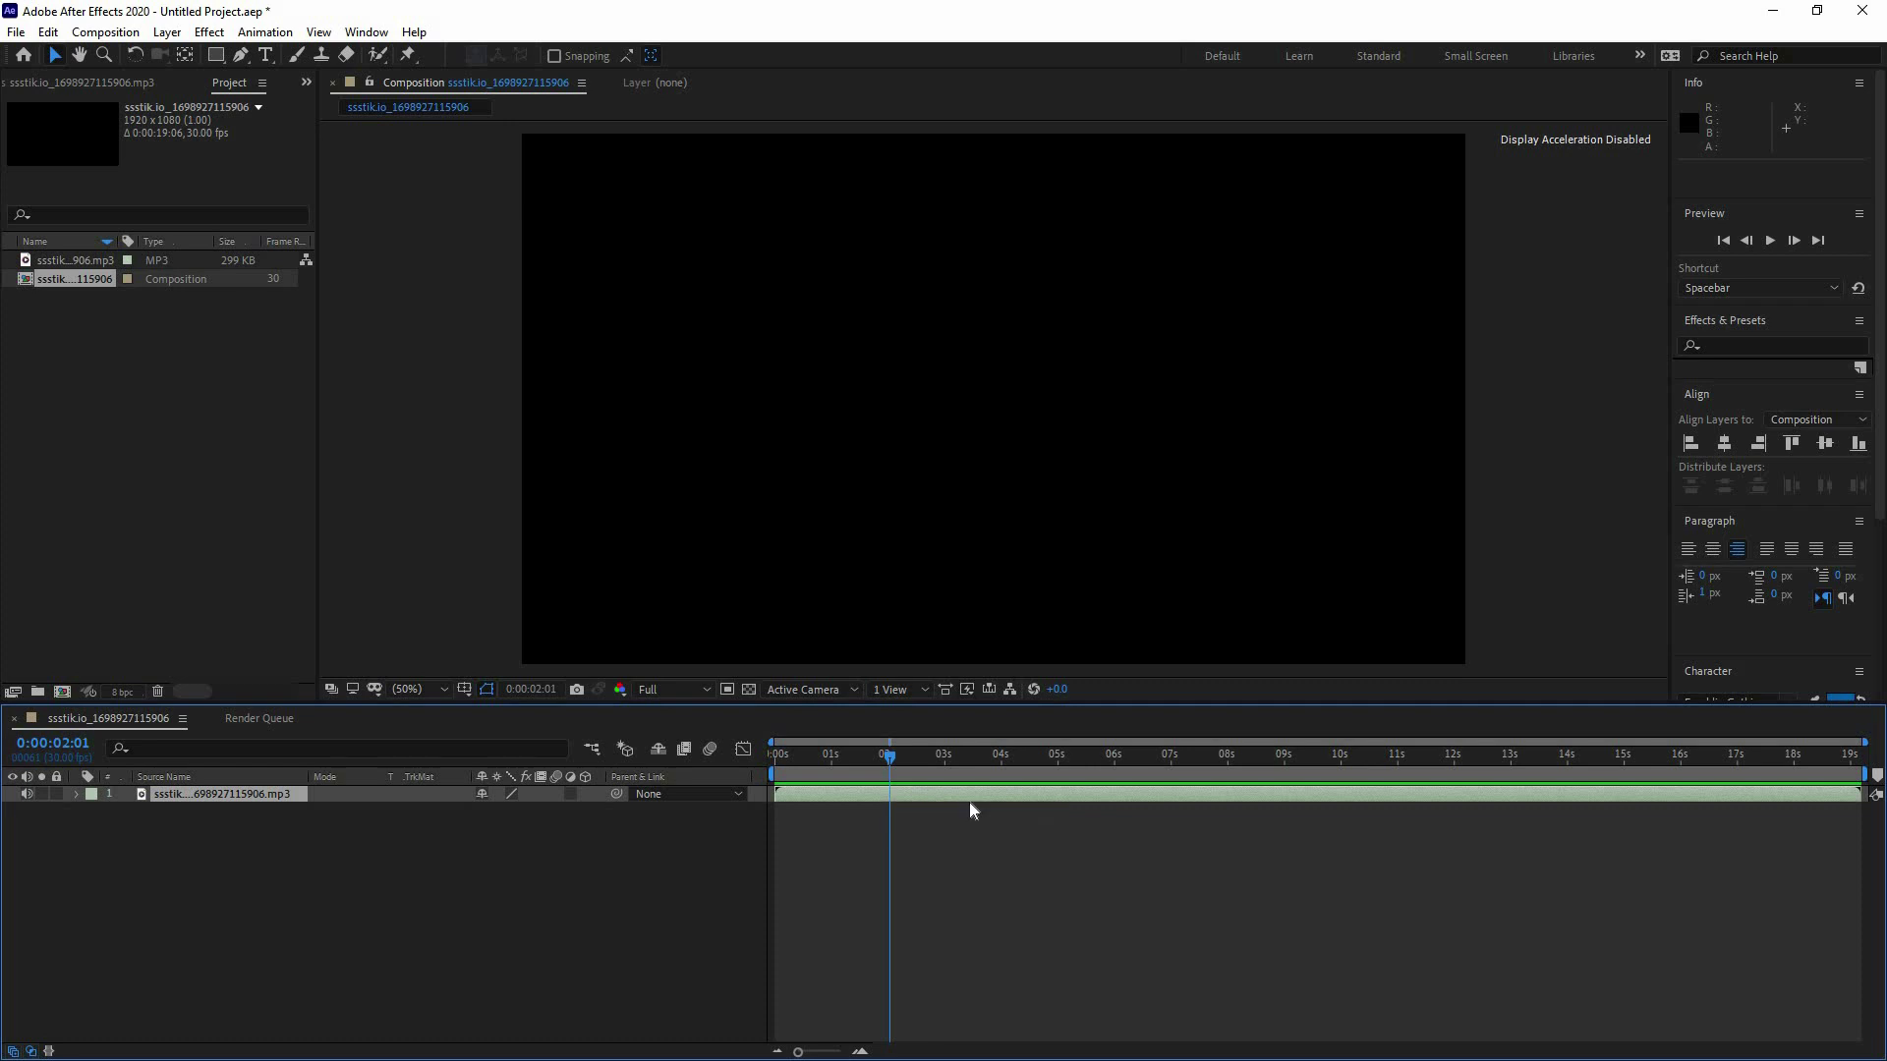
key(ctrl+d)
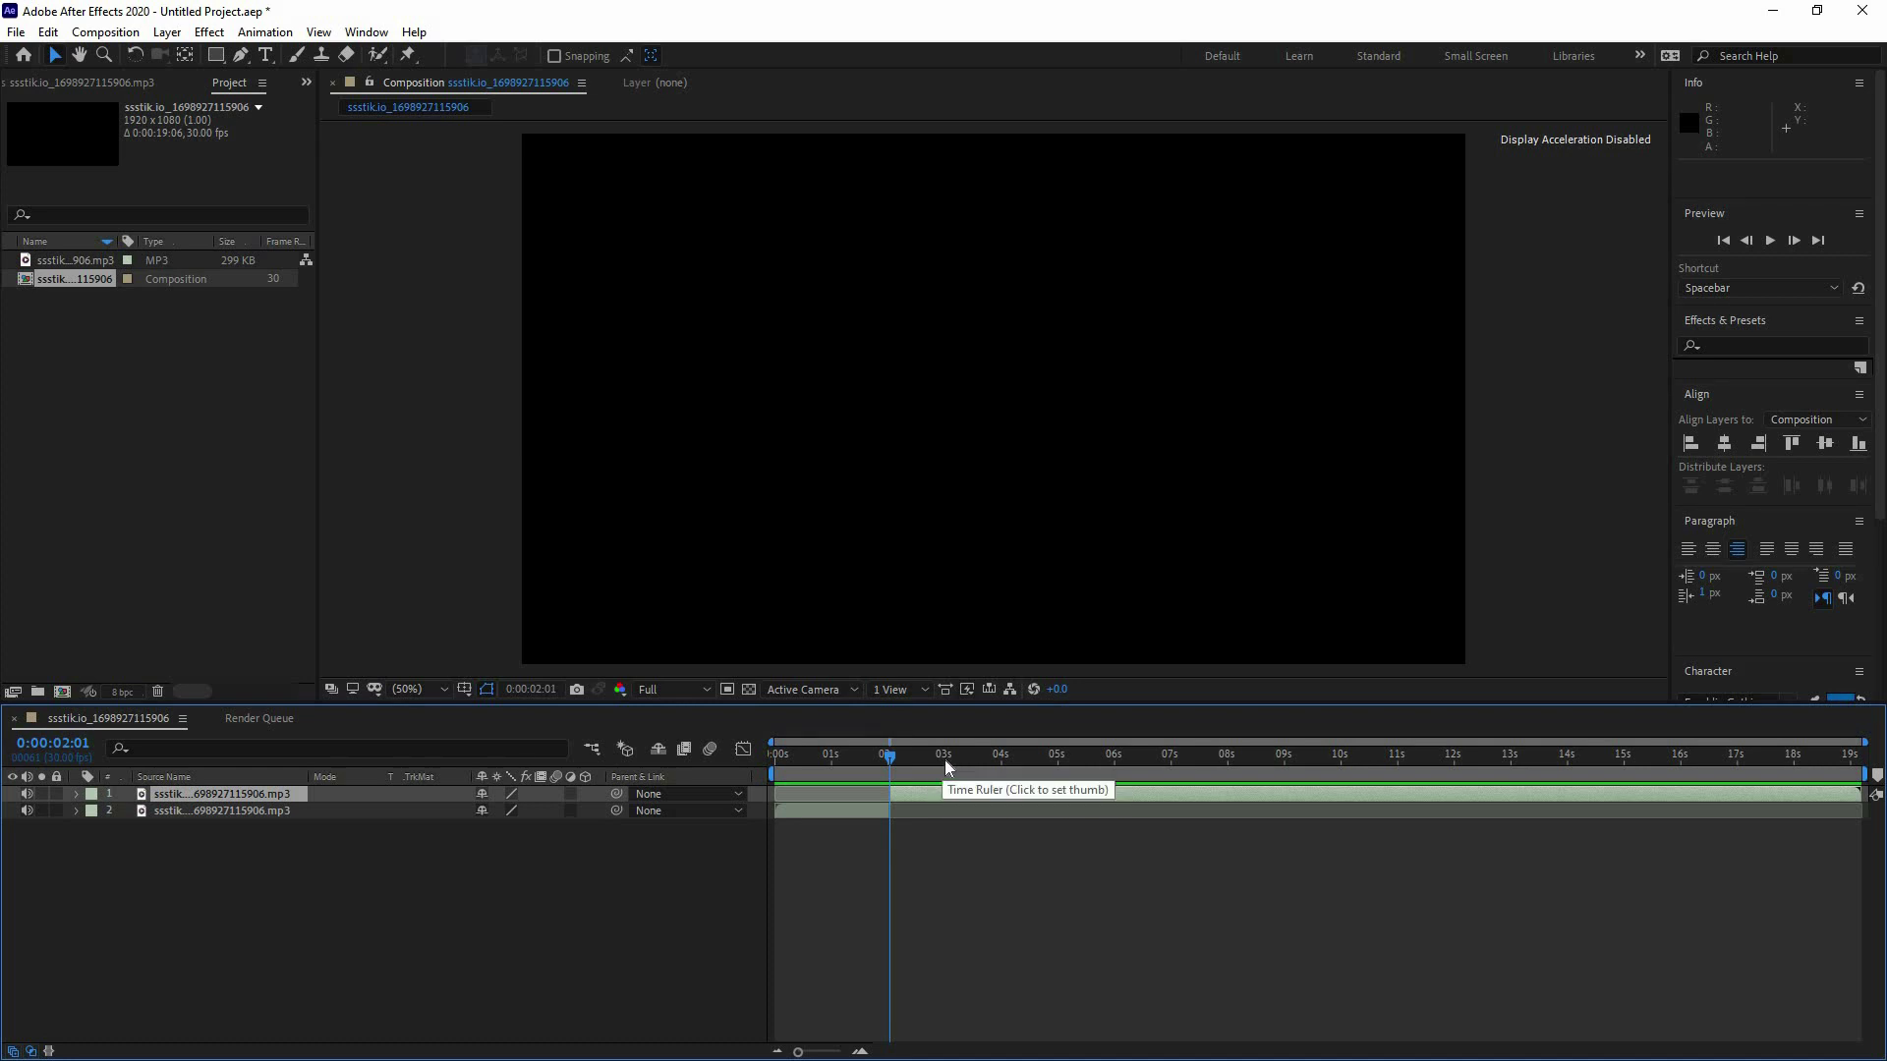
Nudge the later split audio layer's bar slightly along the timeline
drag(923, 798, 914, 801)
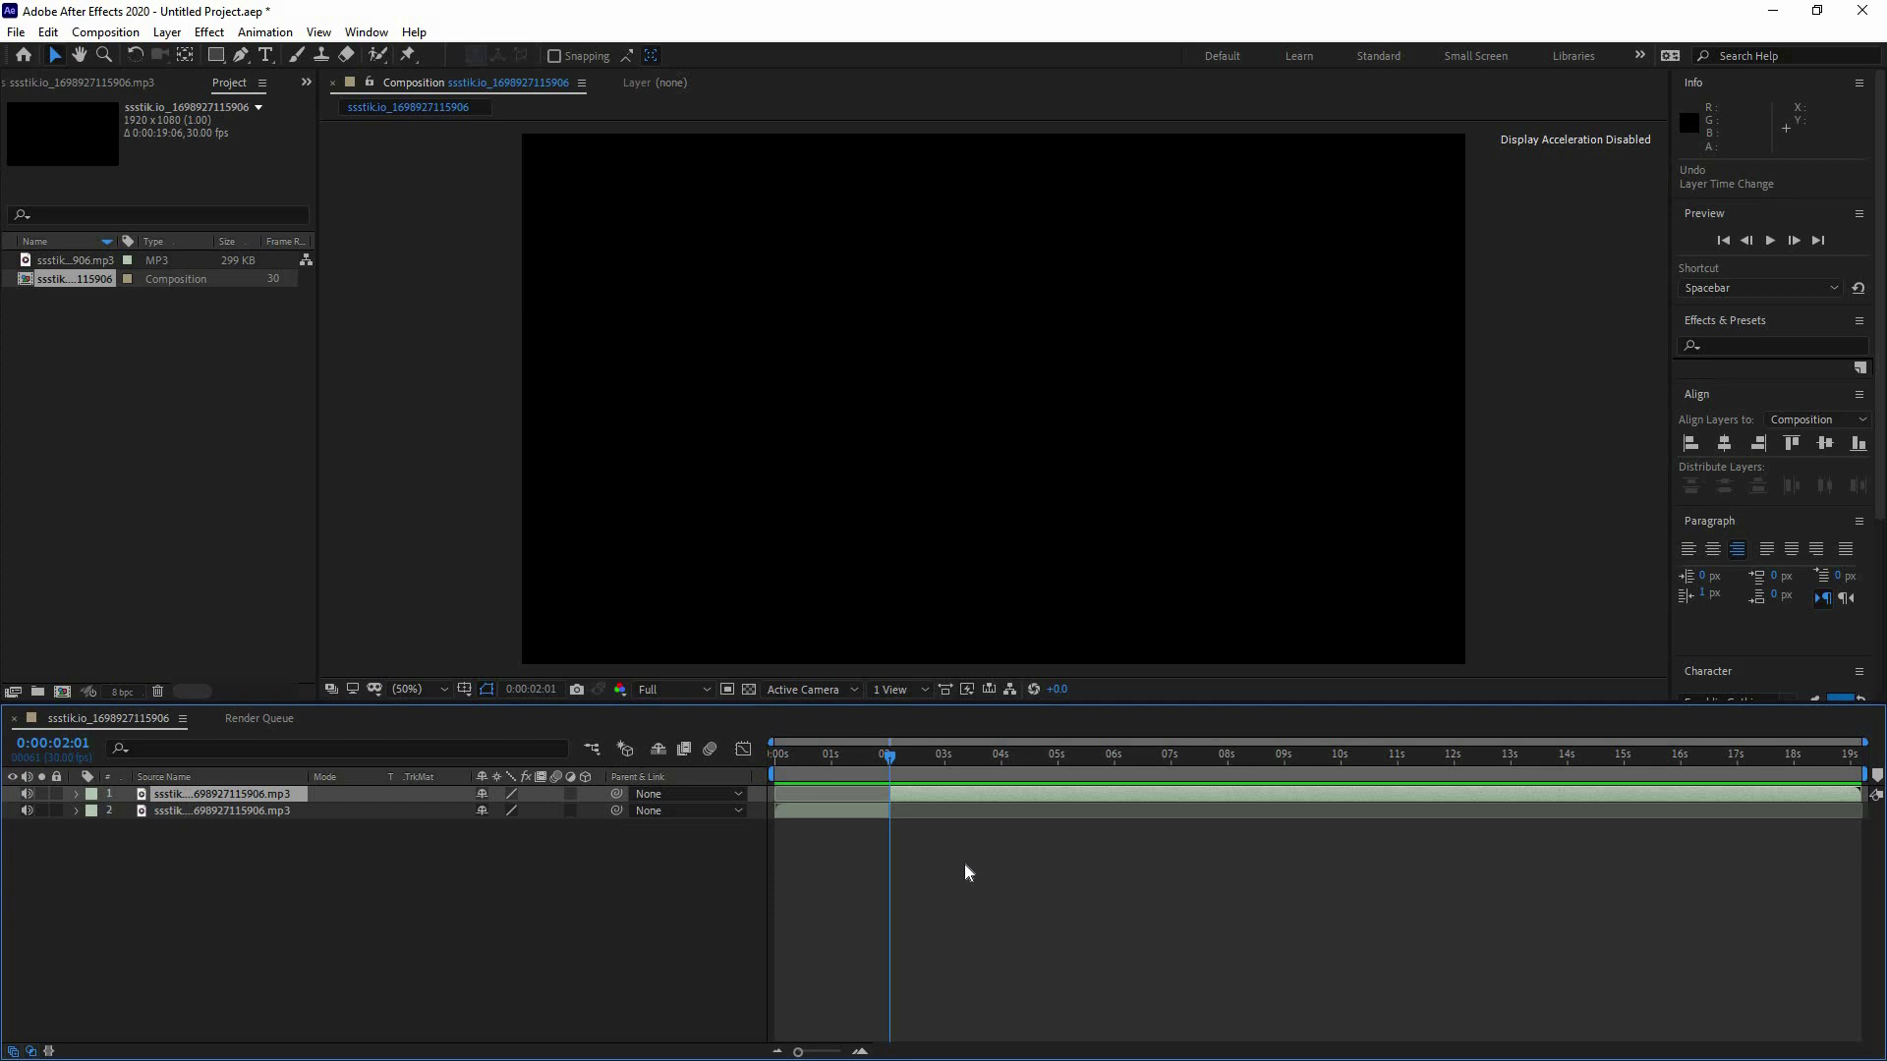